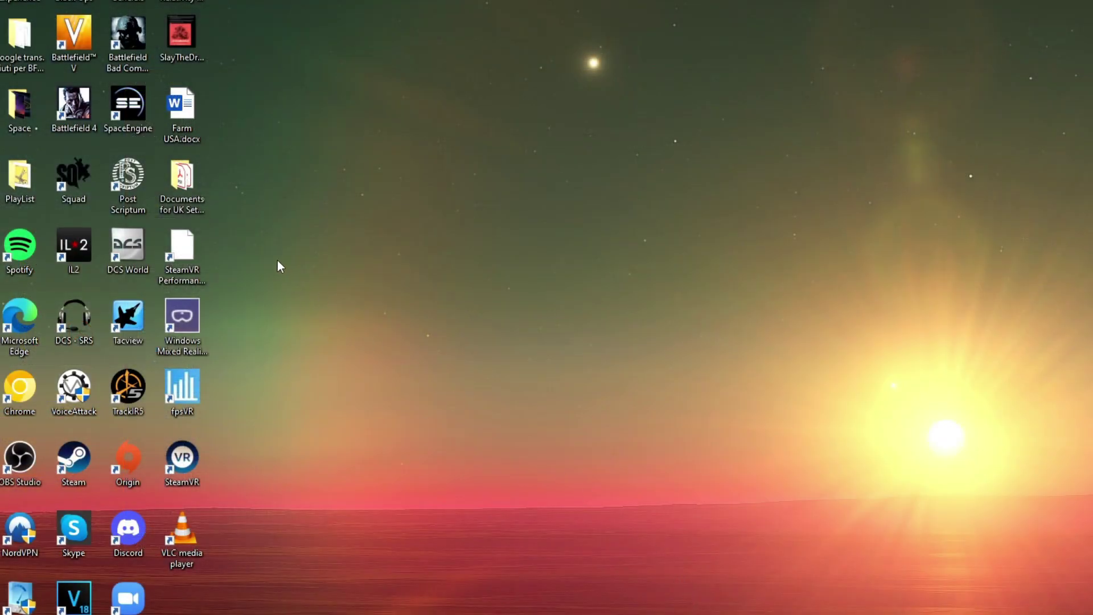
Launch DCS World from its desktop shortcut
{"action": "double_click", "coordinate": [127, 255]}
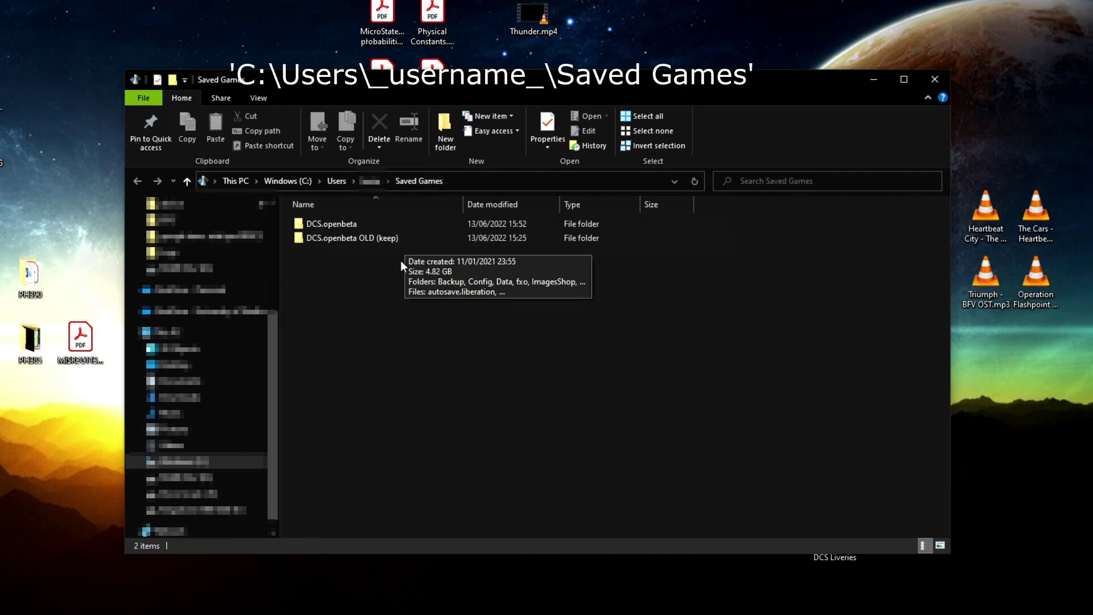
Open DCS.openbeta in Saved Games, then return to the Saved Games listing
{"action": "double_click", "coordinate": [383, 224]}
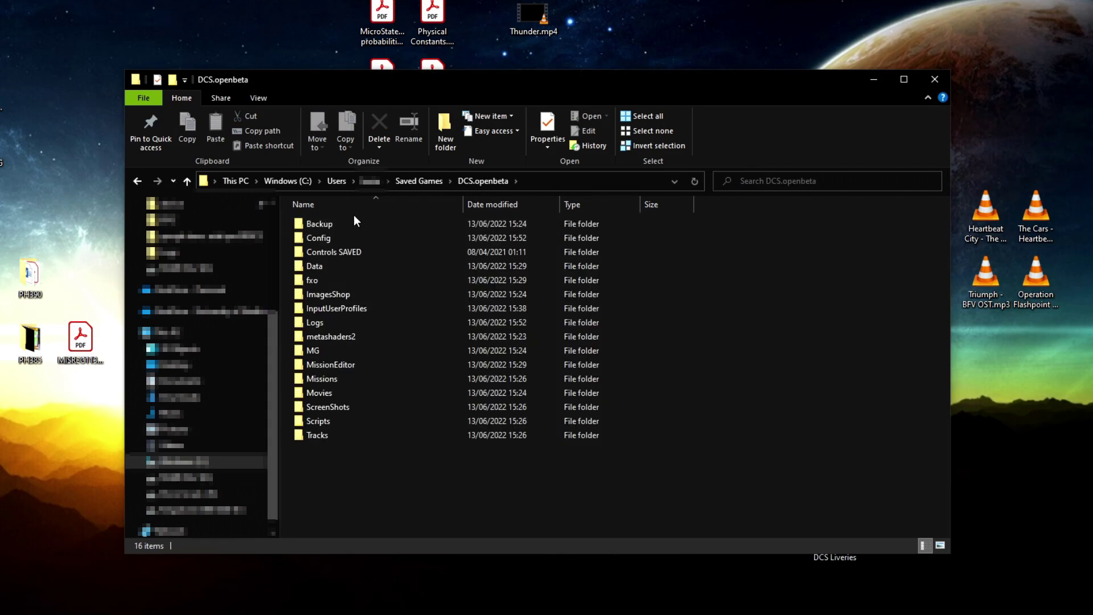
{"action": "left_click", "coordinate": [428, 183]}
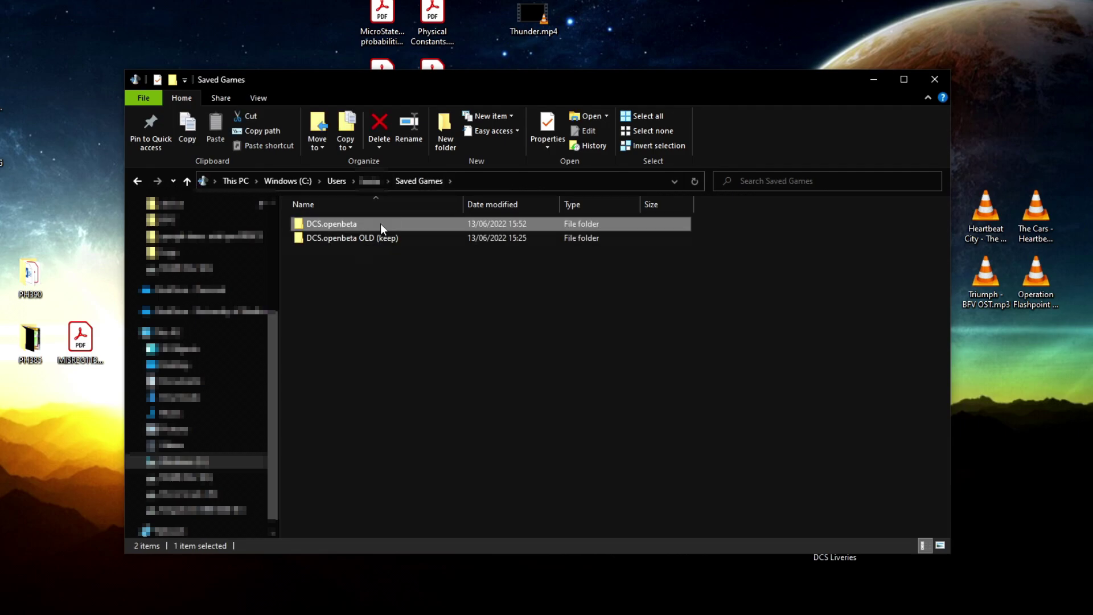
{"action": "left_click_drag", "start_coordinate": [732, 225], "coordinate": [506, 226]}
{"action": "double_click", "coordinate": [391, 223]}
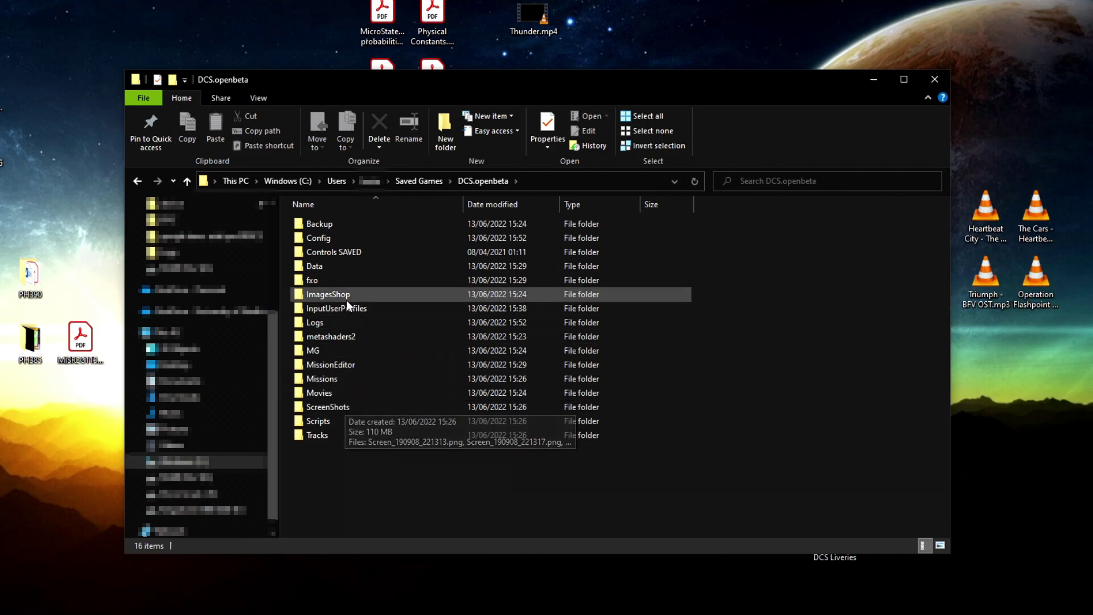
{"action": "double_click", "coordinate": [359, 378]}
{"action": "left_click_drag", "start_coordinate": [415, 516], "coordinate": [392, 234]}
{"action": "left_click", "coordinate": [790, 264]}
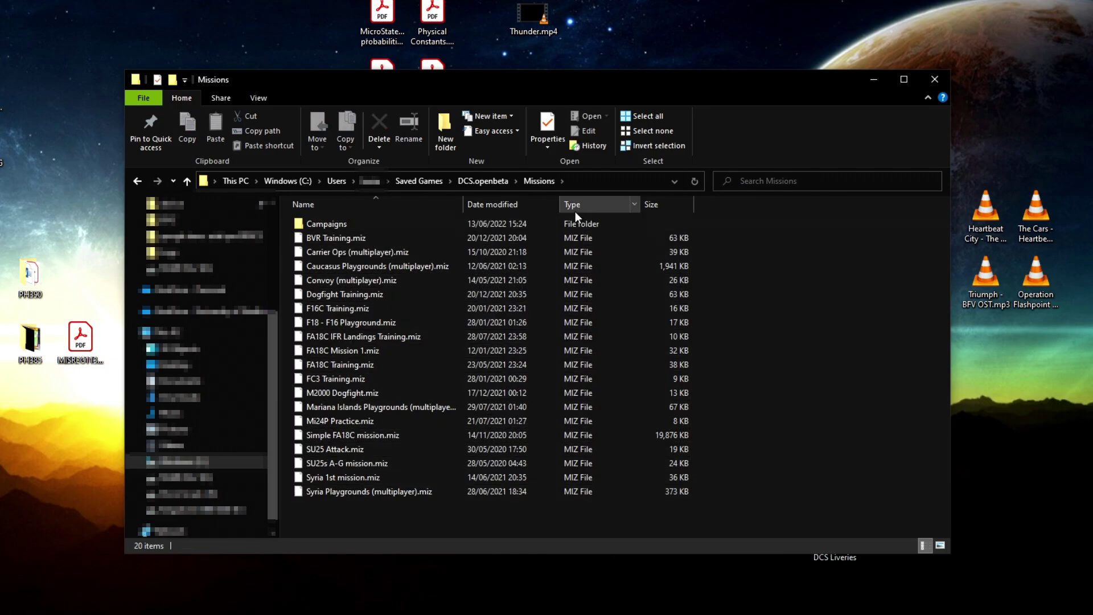
{"action": "left_click", "coordinate": [428, 180]}
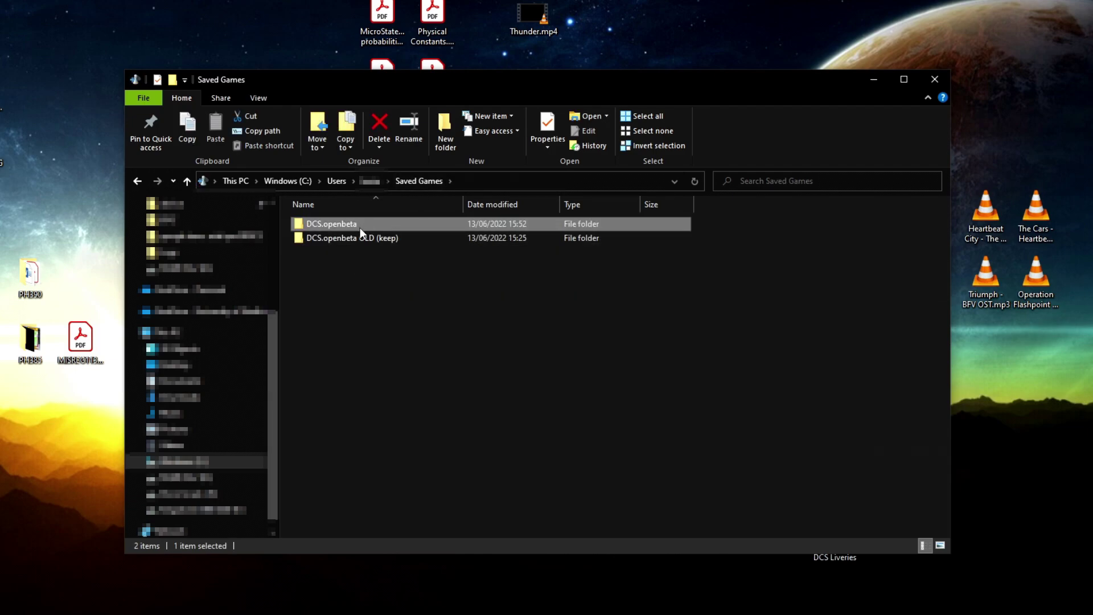
{"action": "left_click", "coordinate": [352, 240]}
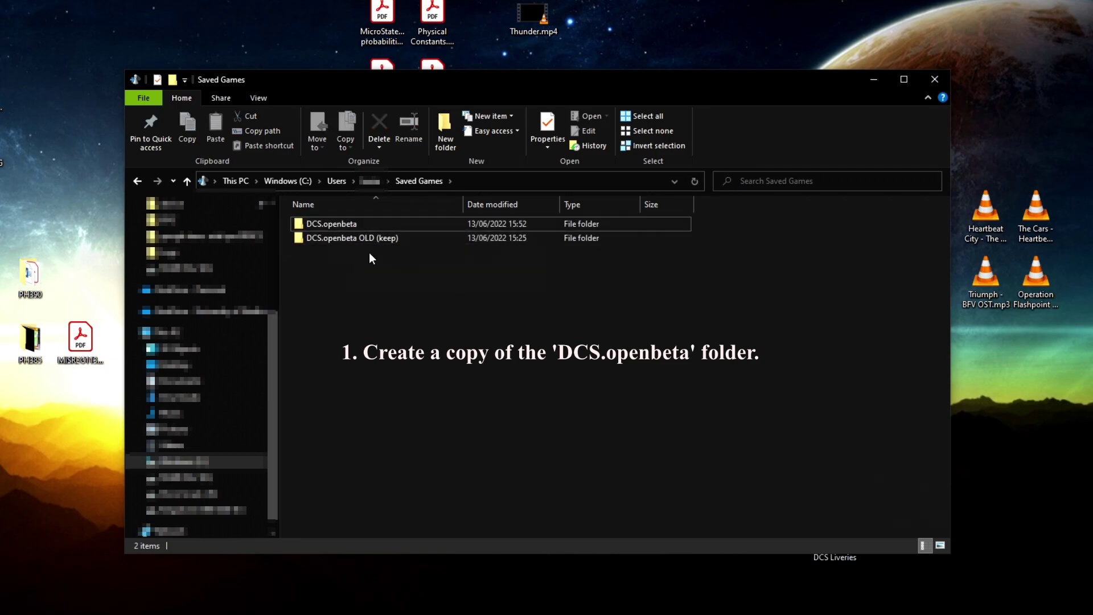
{"action": "left_click", "coordinate": [369, 238]}
{"action": "left_click_drag", "start_coordinate": [409, 256], "coordinate": [319, 237]}
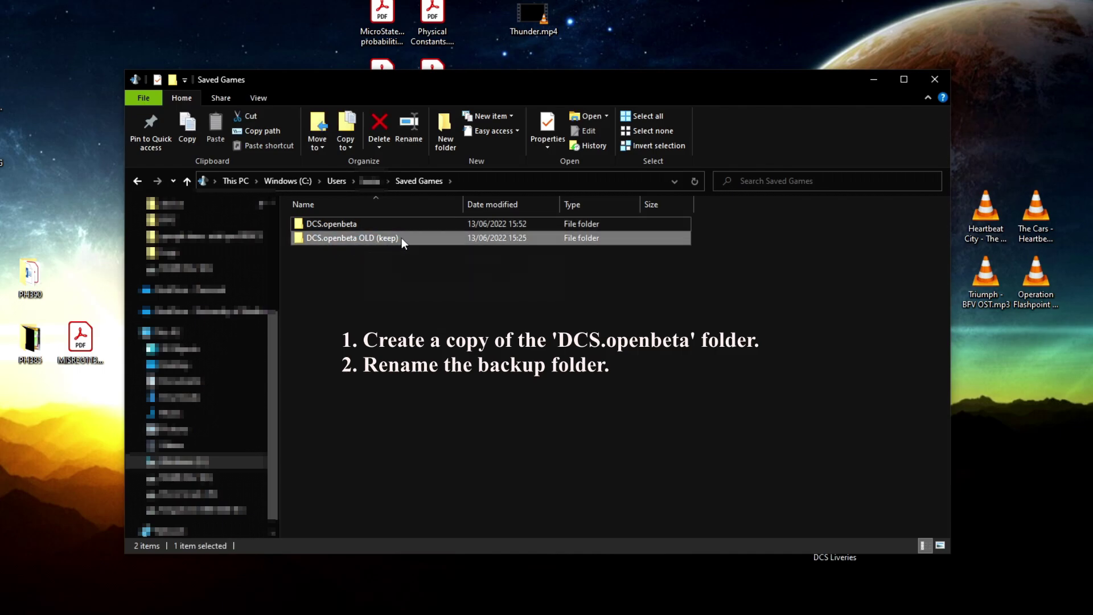
{"action": "left_click", "coordinate": [345, 225]}
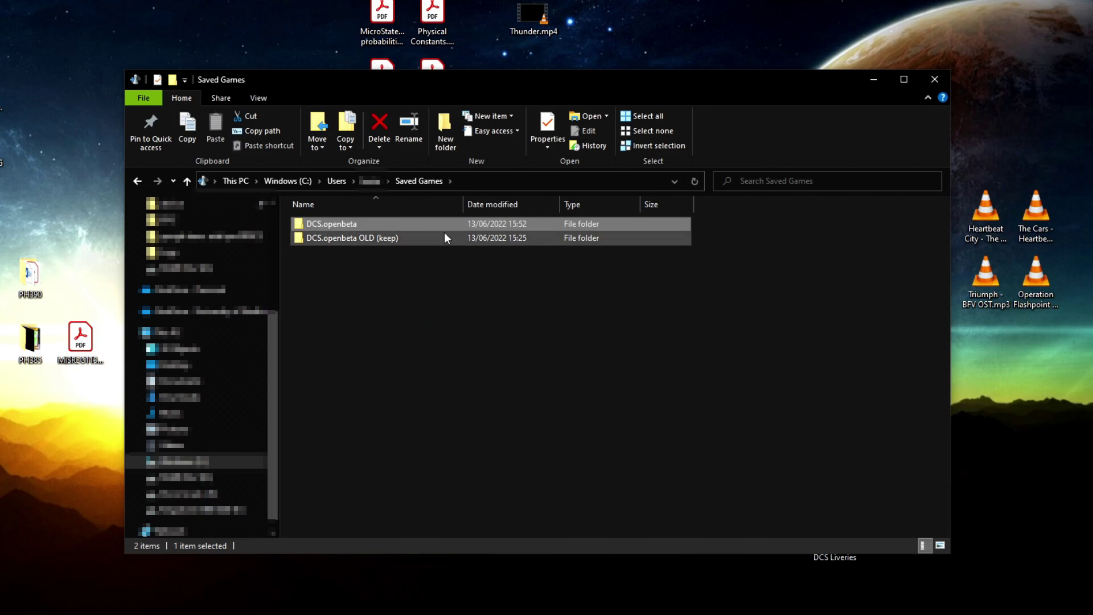
{"action": "double_click", "coordinate": [341, 223]}
Review the DCS.openbeta subfolders and Missions files, then return to Saved Games
{"action": "left_click_drag", "start_coordinate": [344, 477], "coordinate": [345, 225]}
{"action": "left_click", "coordinate": [334, 456]}
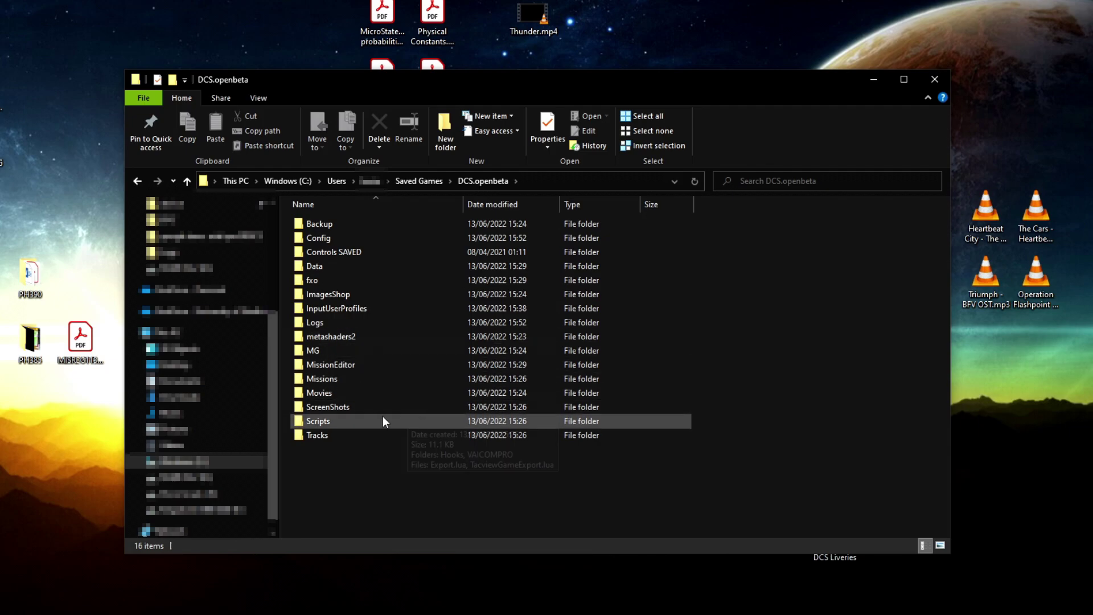
{"action": "double_click", "coordinate": [336, 379]}
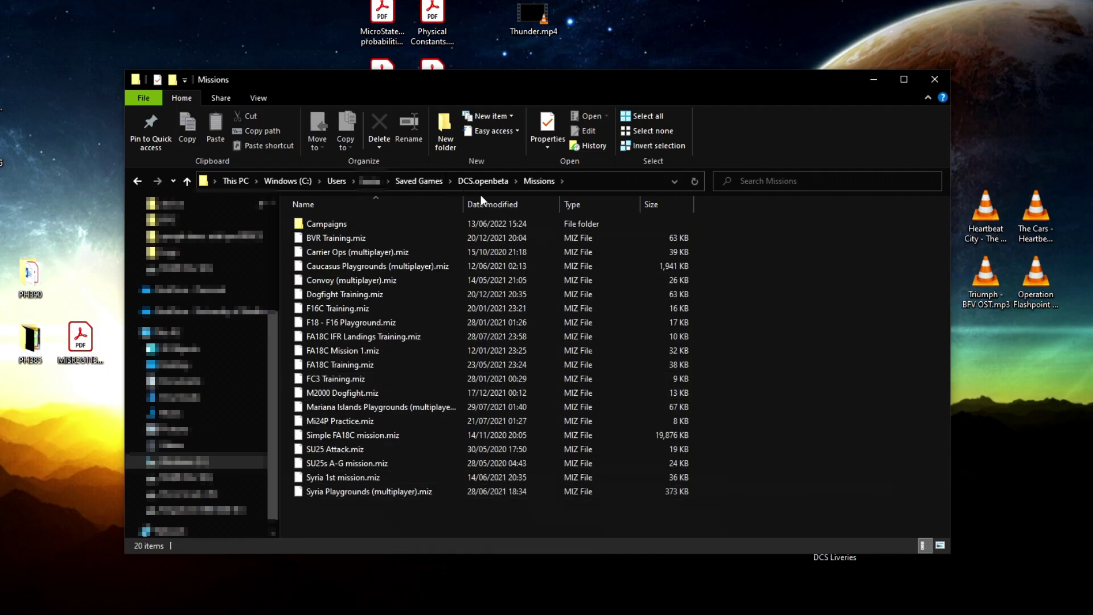
{"action": "left_click_drag", "start_coordinate": [488, 512], "coordinate": [419, 207]}
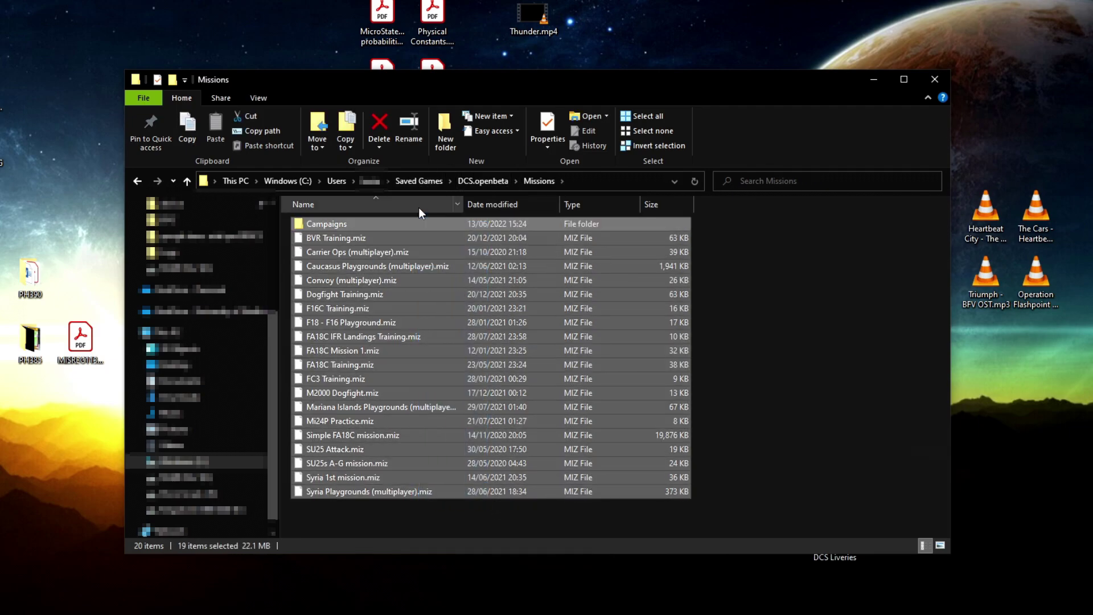
{"action": "left_click", "coordinate": [798, 301]}
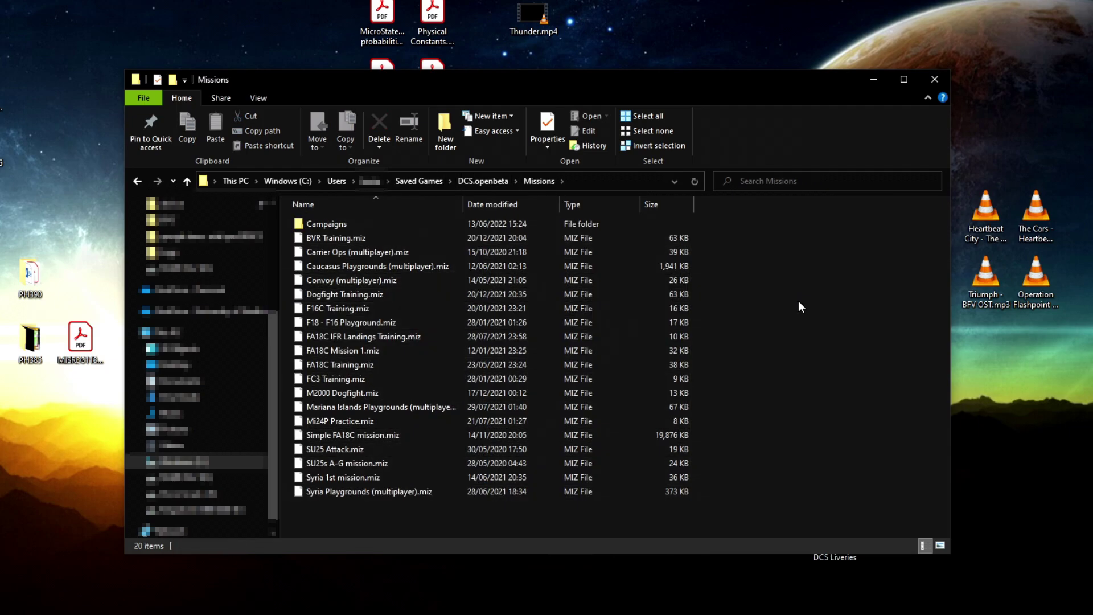
{"action": "left_click", "coordinate": [420, 181]}
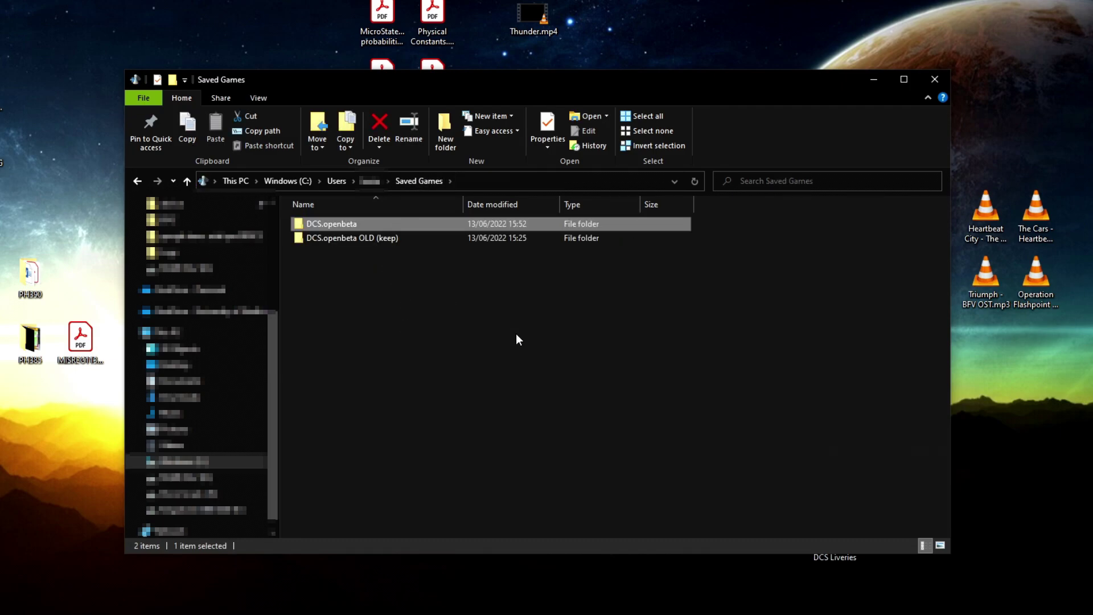
Compare DCS.openbeta OLD (keep) with DCS.openbeta, then open the NVME M.2 (D:) drive
{"action": "left_click", "coordinate": [468, 238]}
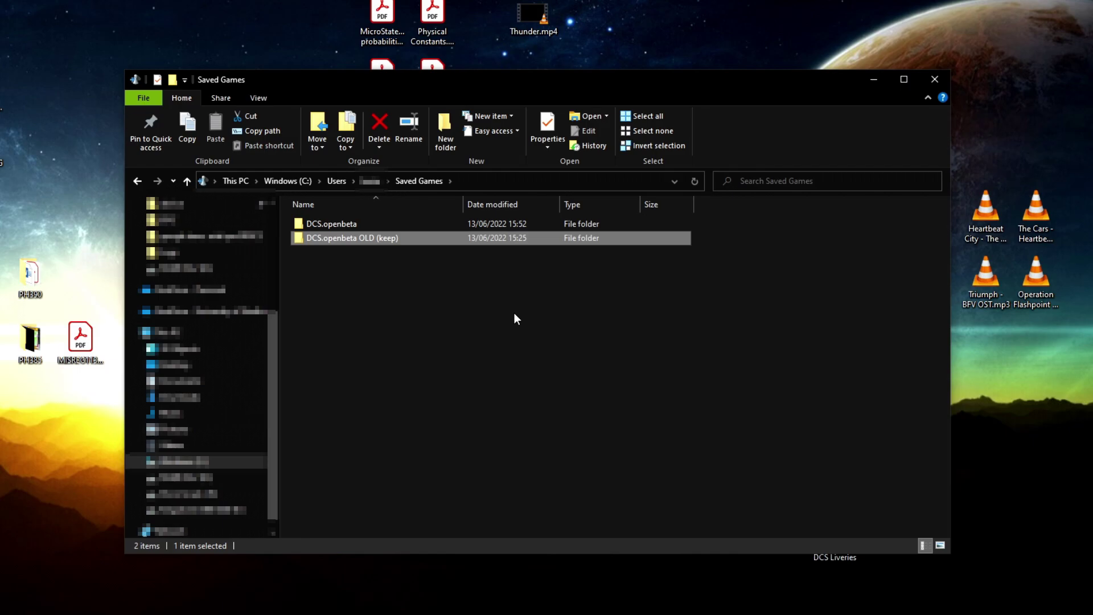
{"action": "double_click", "coordinate": [370, 234]}
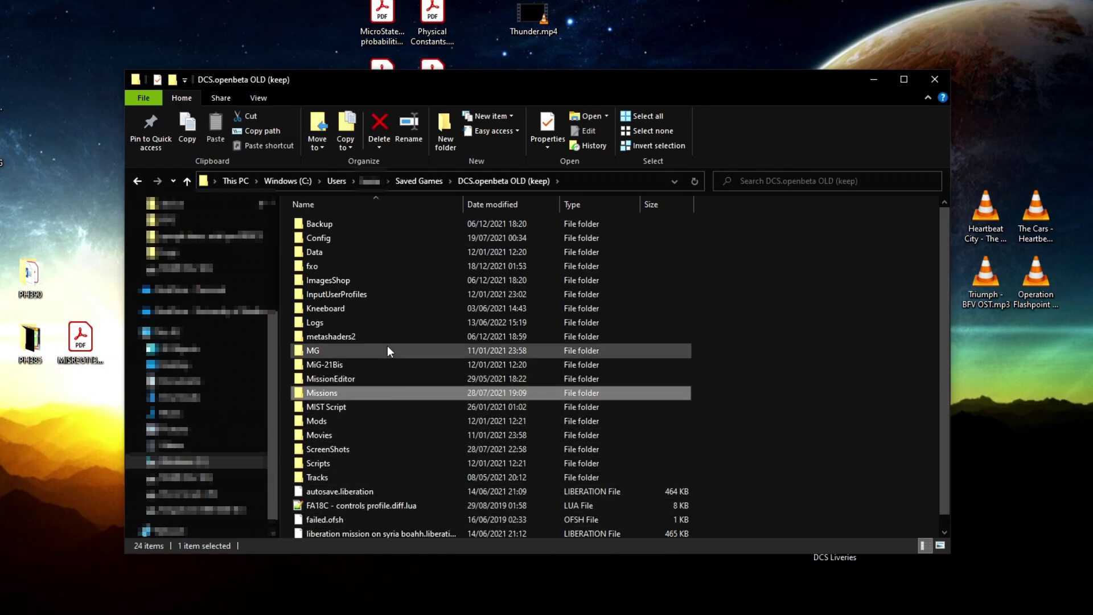
{"action": "left_click", "coordinate": [417, 181]}
{"action": "double_click", "coordinate": [390, 225]}
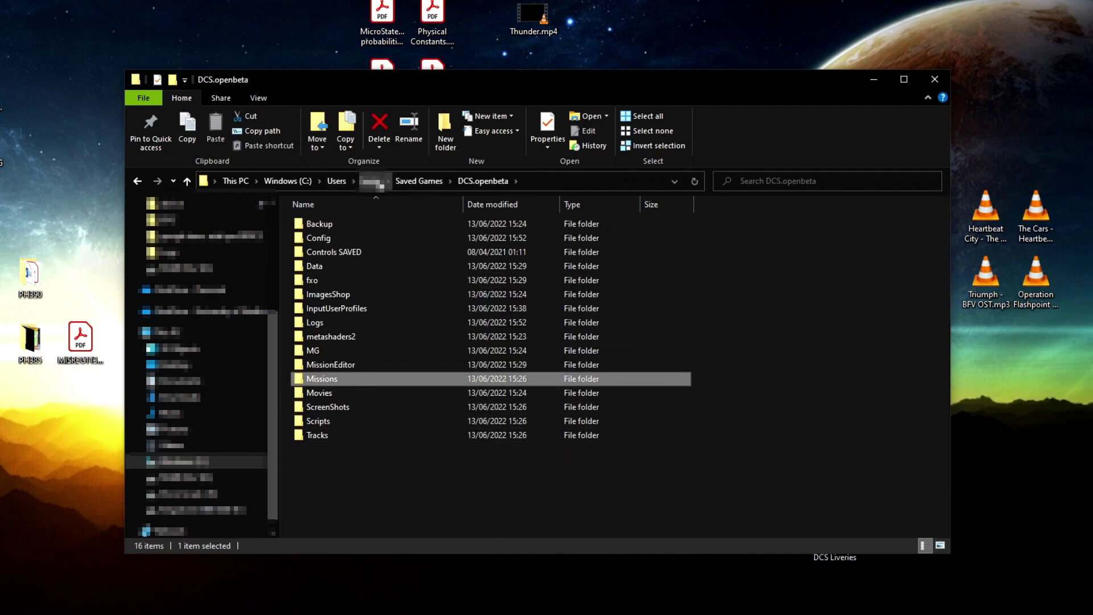
{"action": "left_click", "coordinate": [428, 182]}
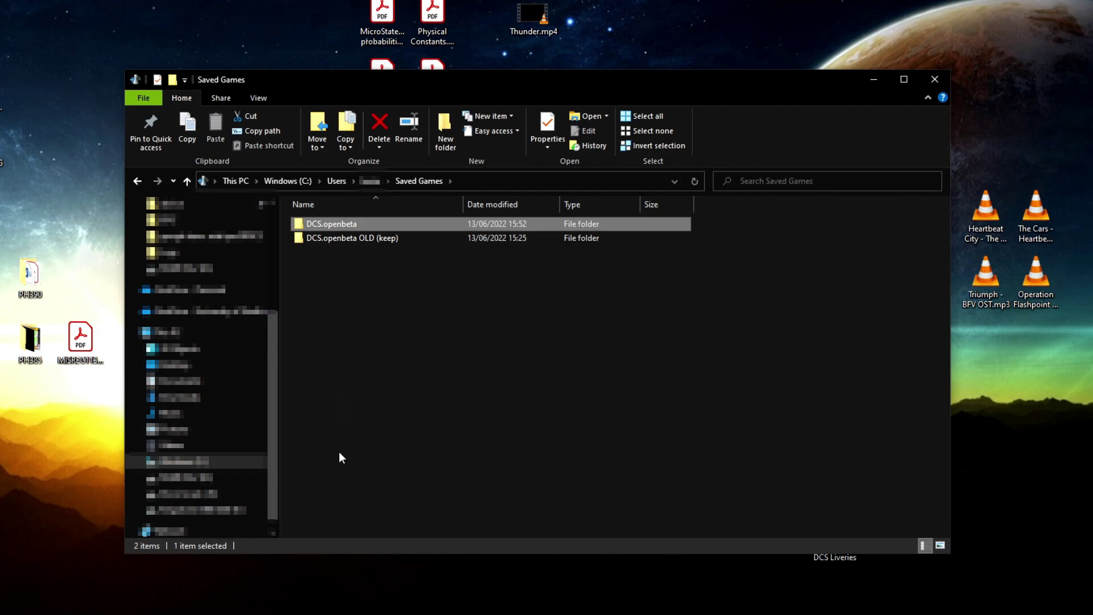
{"action": "left_click", "coordinate": [177, 477]}
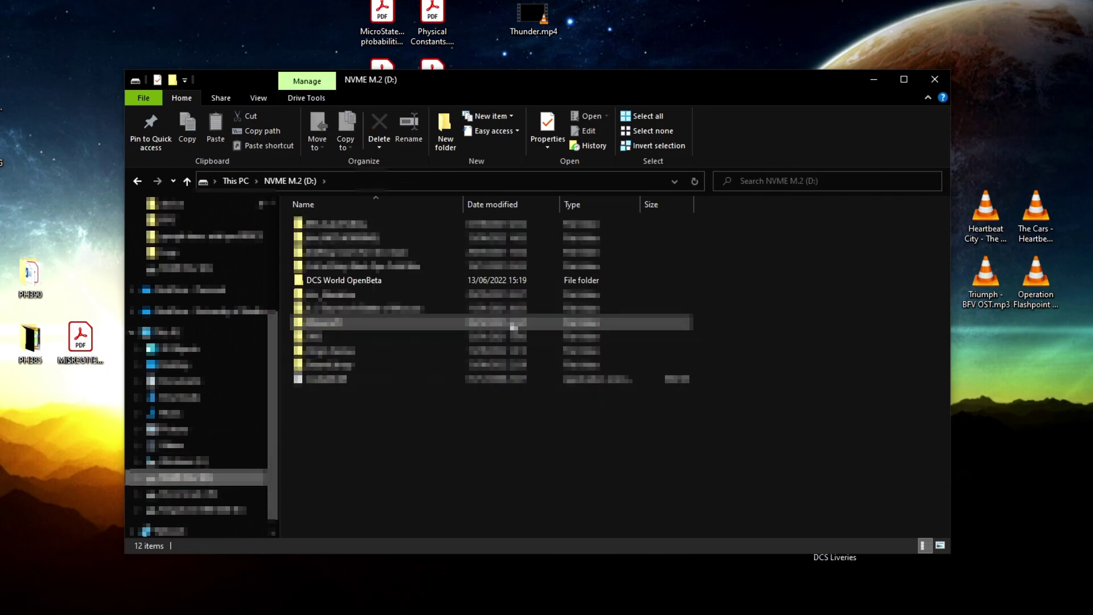
In DCS World OpenBeta, point out _downloads, DemoMods, Mods and CoreMods, then open bin
{"action": "left_click", "coordinate": [460, 281]}
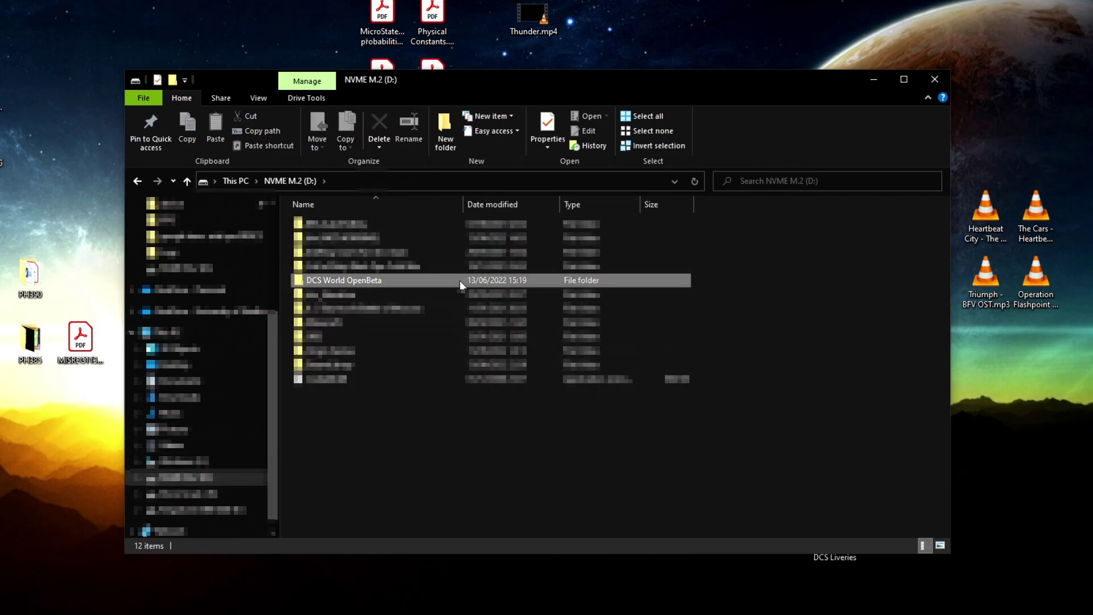
{"action": "double_click", "coordinate": [459, 280]}
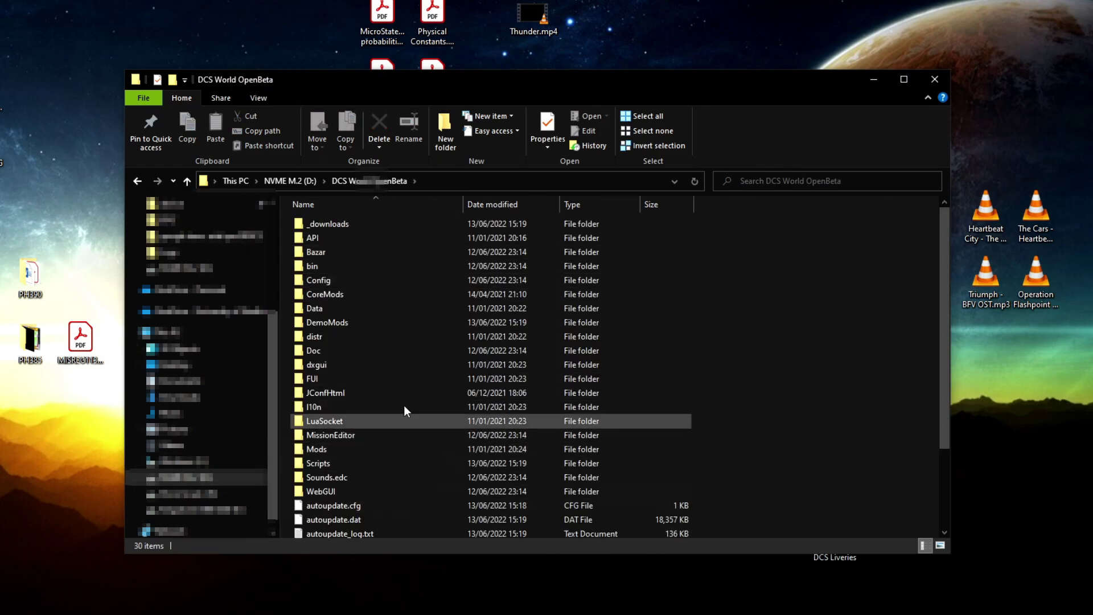
{"action": "left_click", "coordinate": [345, 224]}
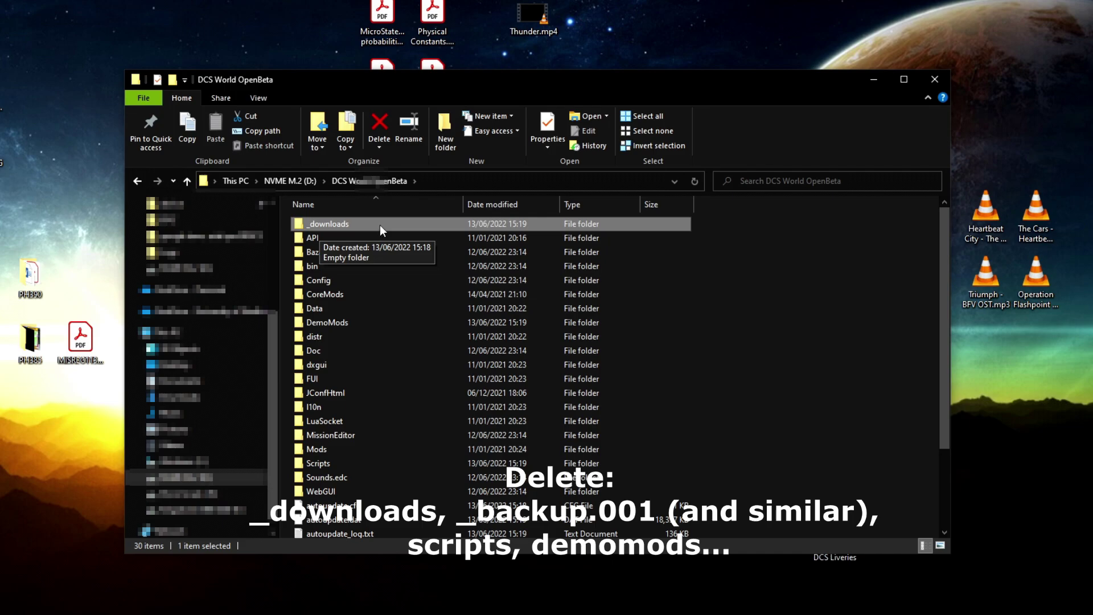
{"action": "left_click", "coordinate": [368, 322]}
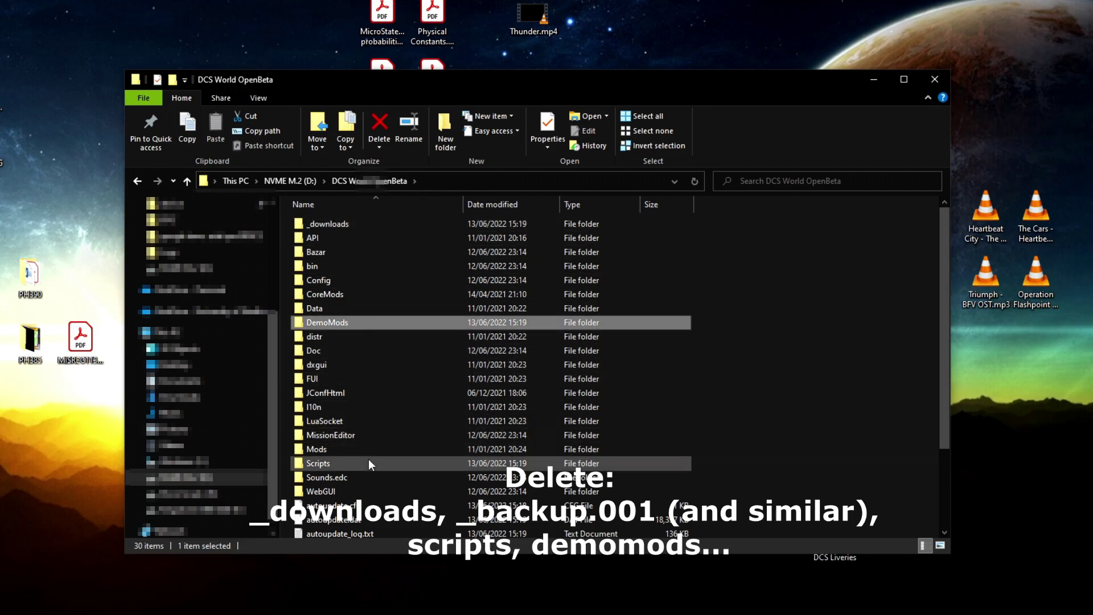
{"action": "left_click", "coordinate": [368, 449]}
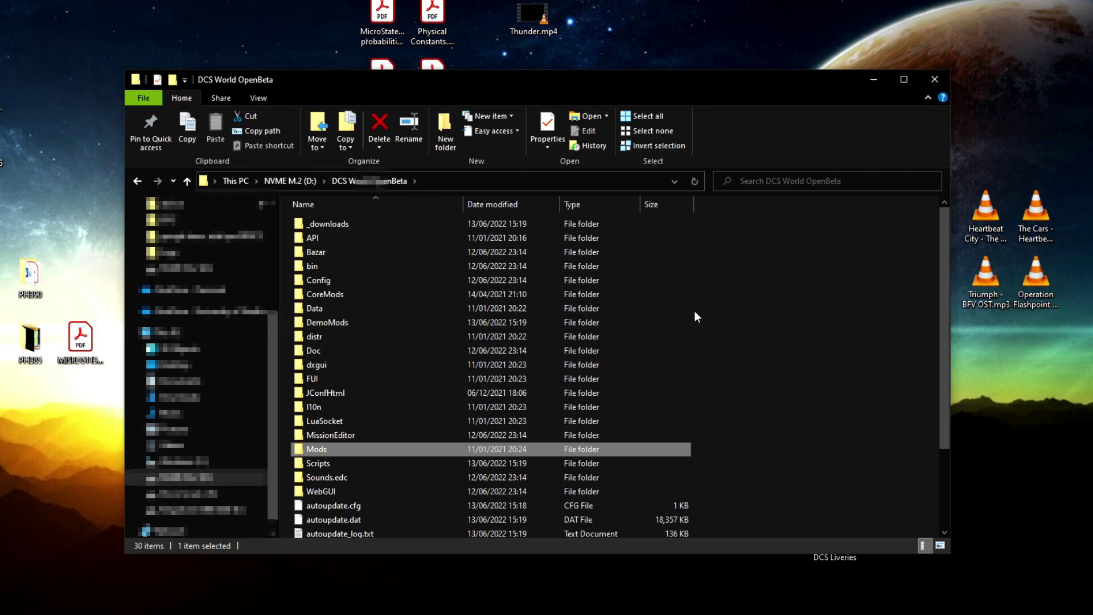
{"action": "left_click", "coordinate": [411, 293]}
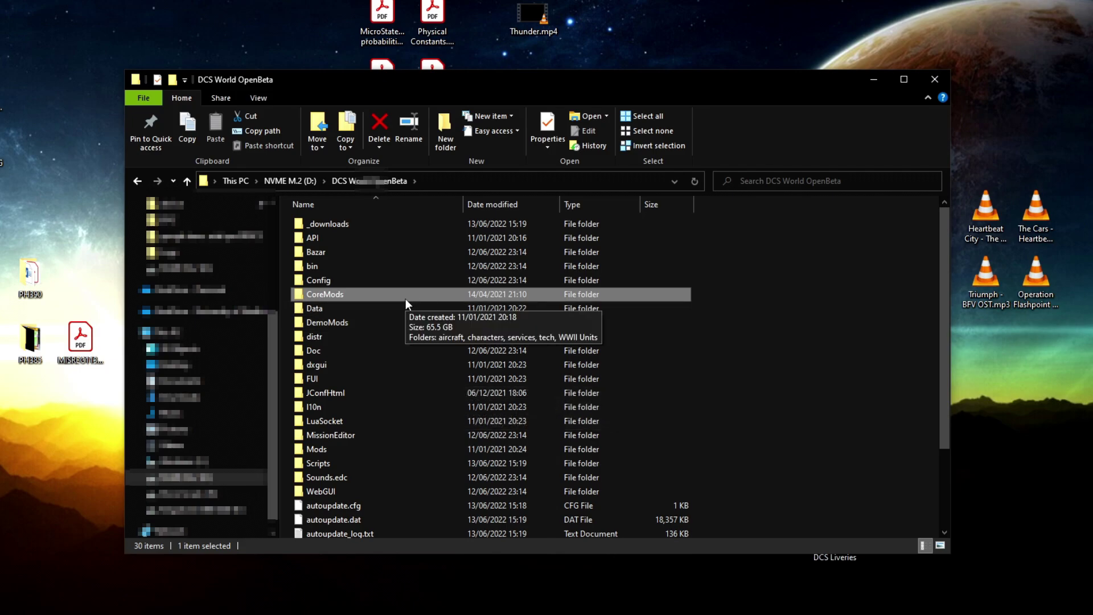
{"action": "left_click", "coordinate": [335, 225]}
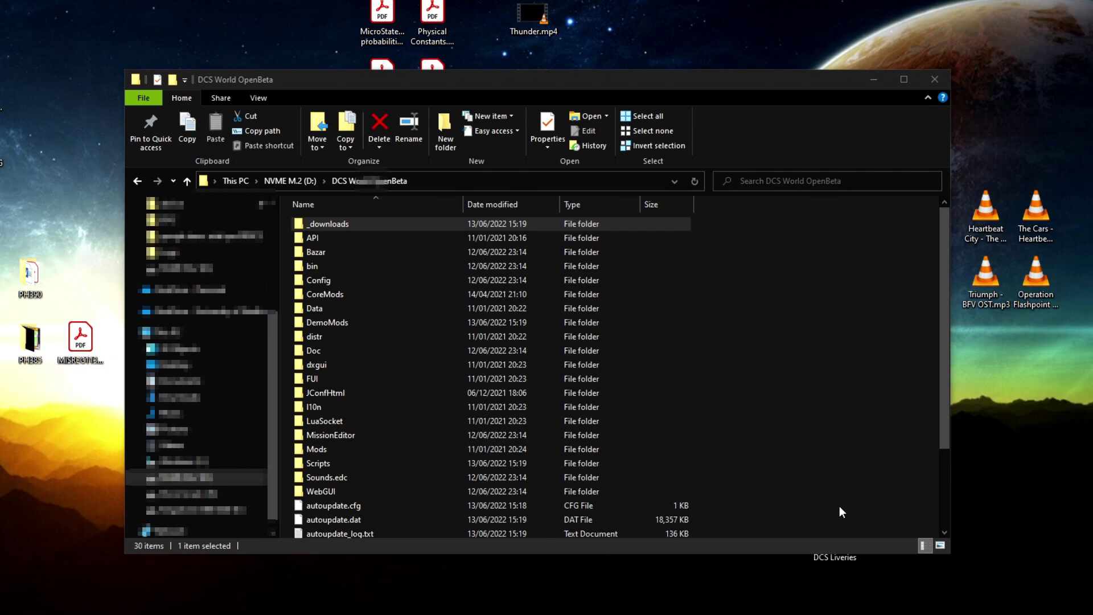
{"action": "double_click", "coordinate": [463, 269]}
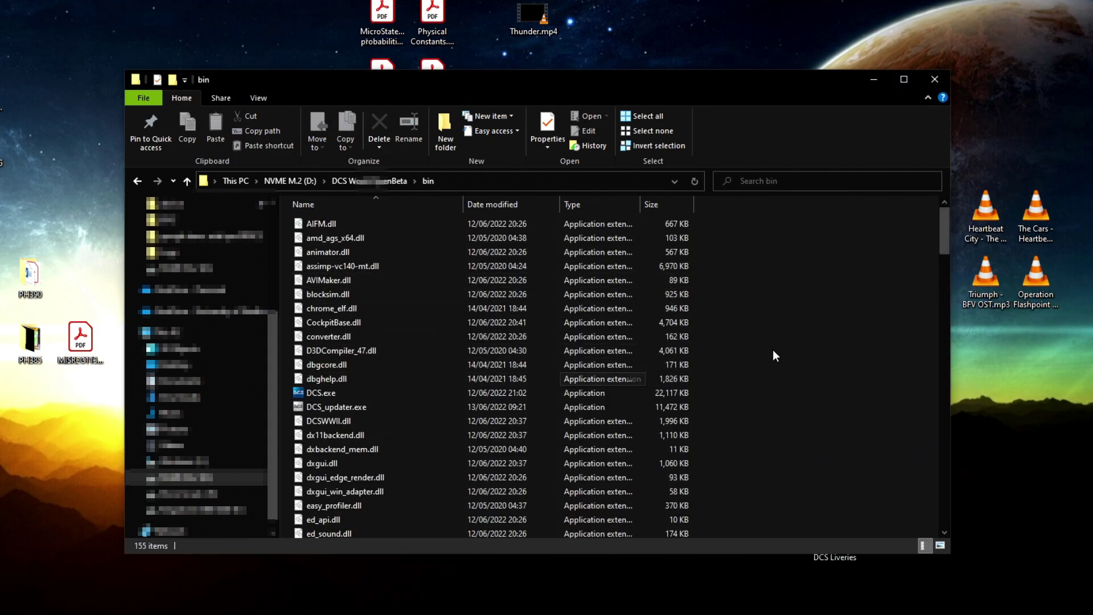
Open a PowerShell window in the bin folder from the extended context menu
{"action": "right_click", "coordinate": [787, 312], "text": "shift"}
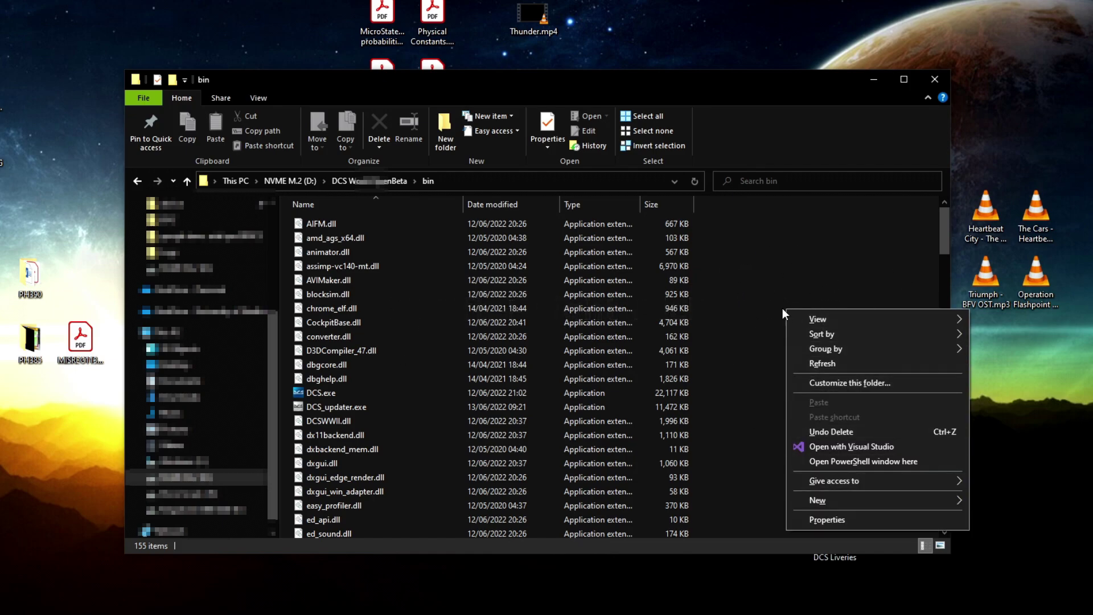
{"action": "left_click", "coordinate": [868, 466]}
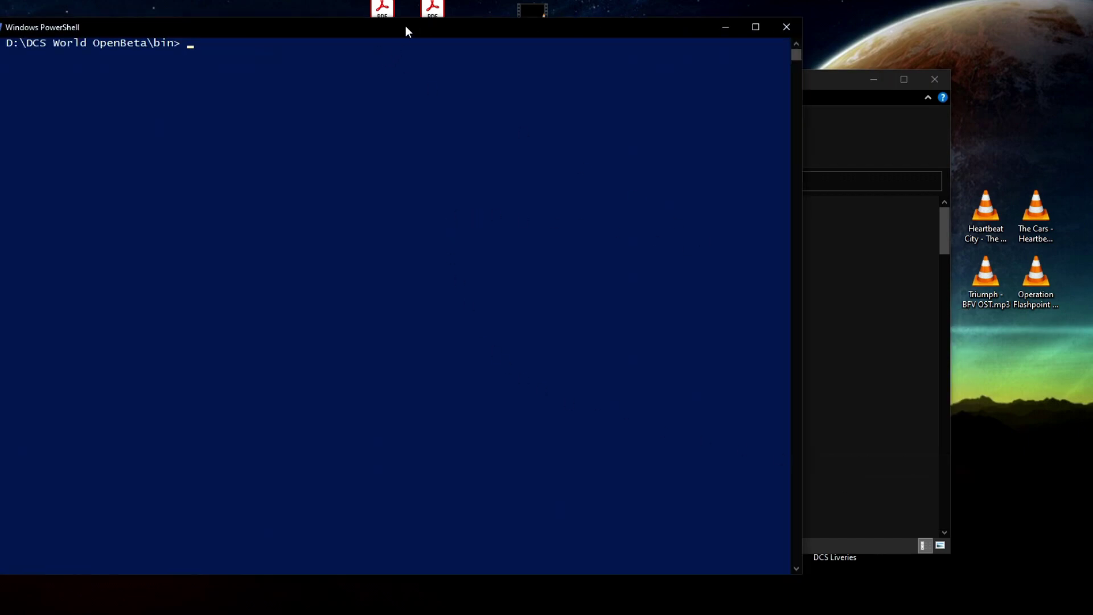
Start cmd and prepare 'DCS_updater.exe repair', then close PowerShell without running it
{"action": "left_click_drag", "start_coordinate": [405, 25], "coordinate": [678, 98]}
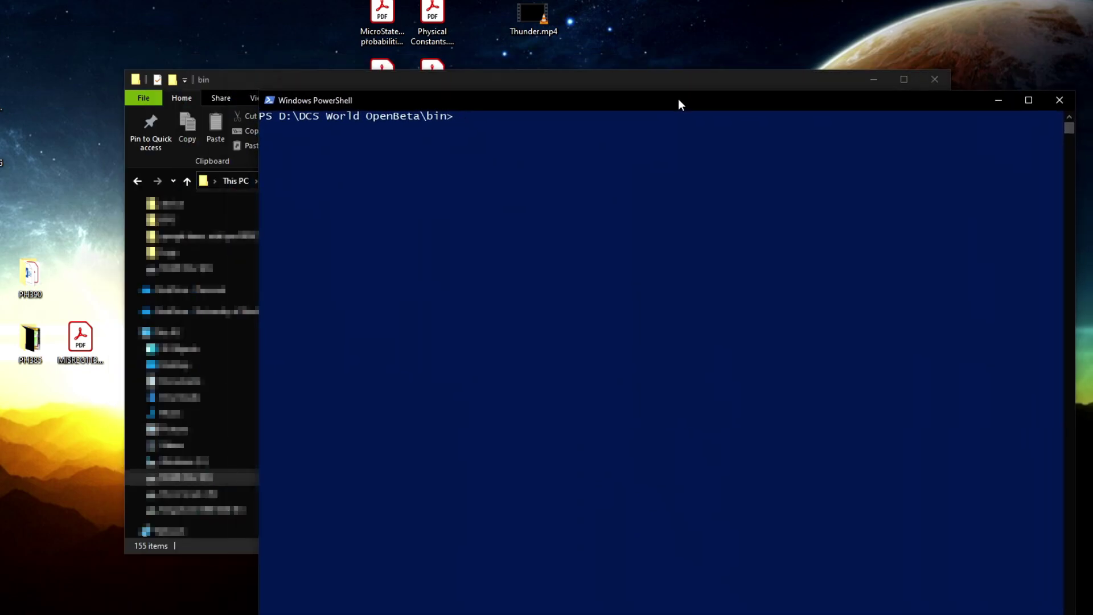
{"action": "type", "text": "cmd"}
{"action": "key", "text": "Return"}
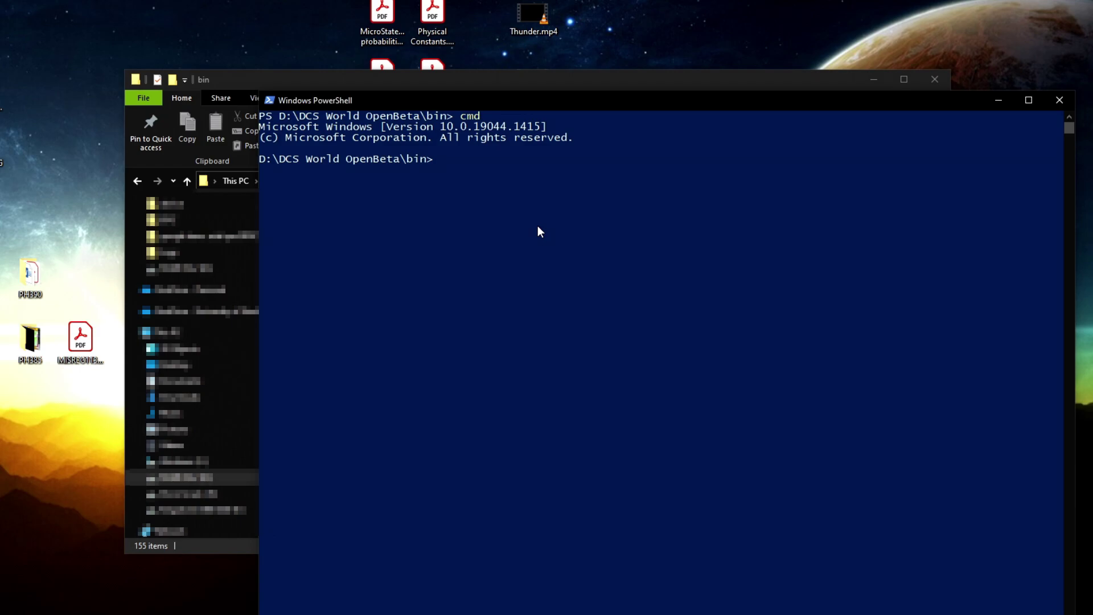
{"action": "type", "text": "DCS_updater.exe cleanup"}
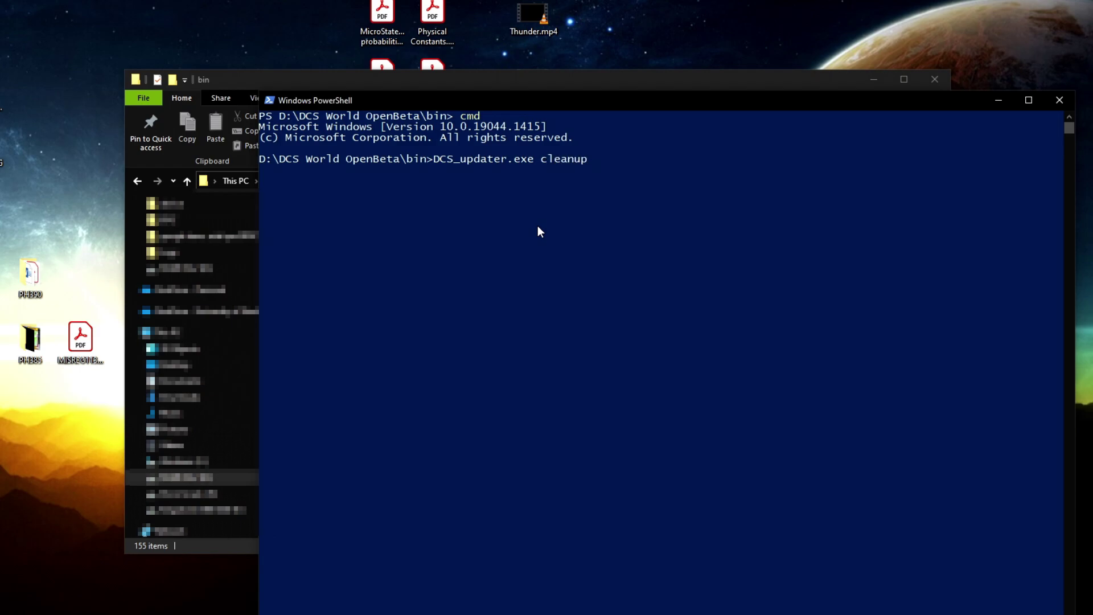
{"action": "key", "text": "BackSpace"}
{"action": "key", "text": "BackSpace"}
{"action": "key", "text": "BackSpace"}
{"action": "key", "text": "BackSpace"}
{"action": "key", "text": "BackSpace"}
{"action": "key", "text": "BackSpace"}
{"action": "key", "text": "BackSpace"}
{"action": "key", "text": "BackSpace"}
{"action": "type", "text": "repair"}
{"action": "left_click", "coordinate": [1059, 100]}
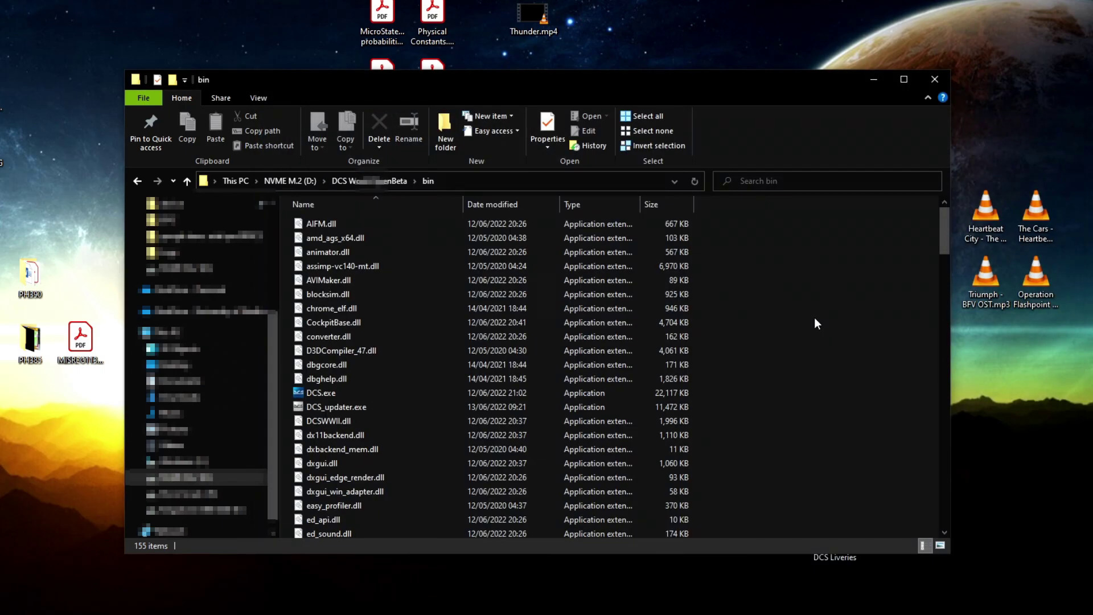